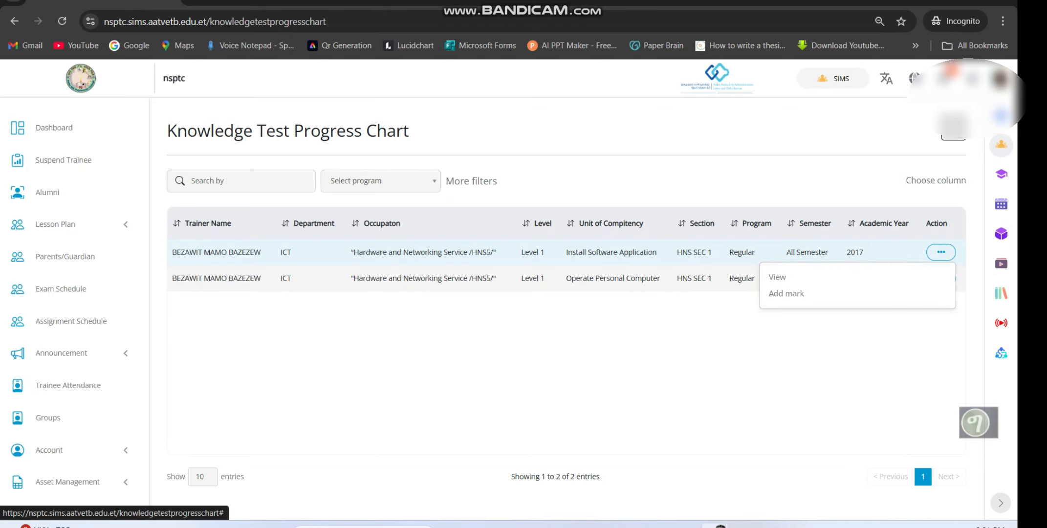
- Add knowledge test marks of 22, 20 and 25 for the first three trainees in Install Software Application and save them
{"action": "left_click", "coordinate": [787, 294]}
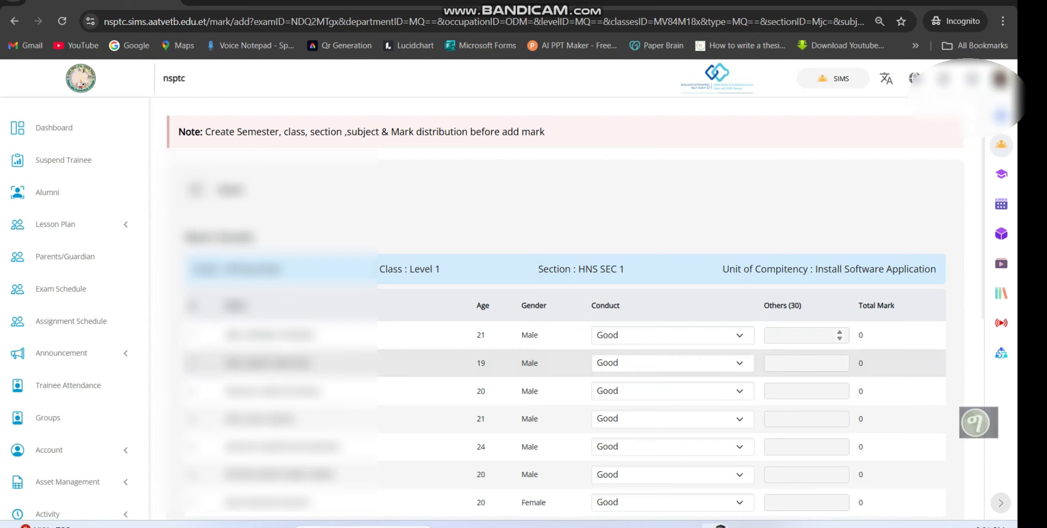
{"action": "left_click", "coordinate": [800, 336]}
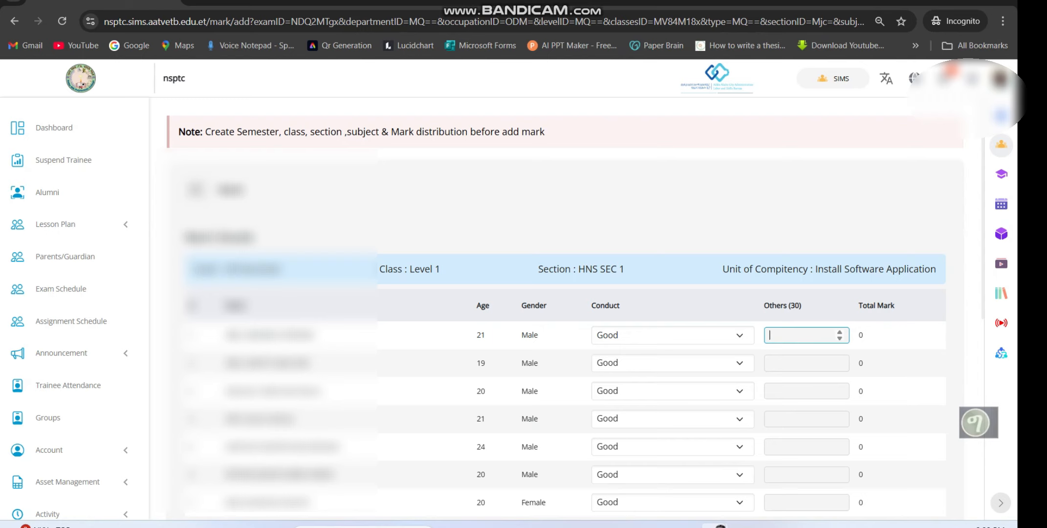
{"action": "type", "text": "22"}
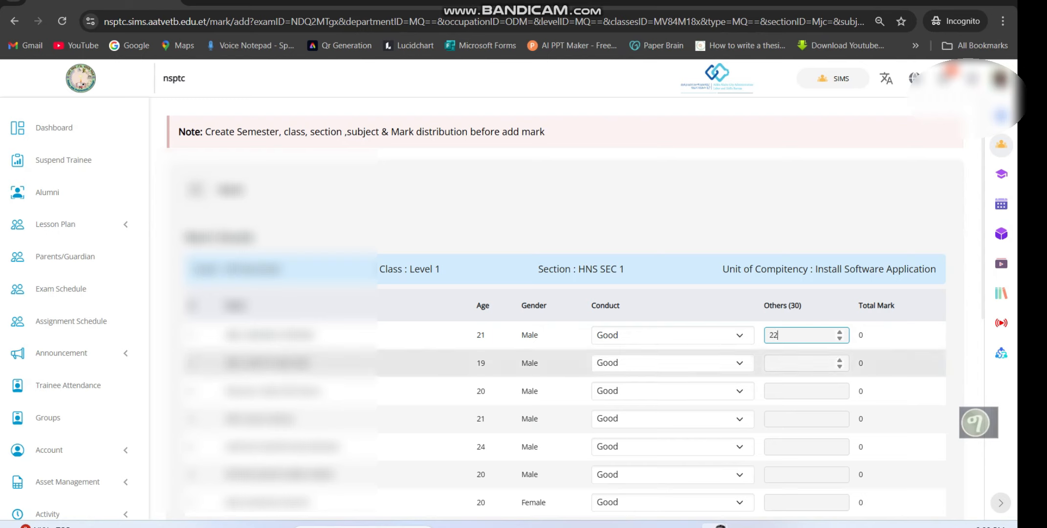
{"action": "left_click", "coordinate": [800, 363]}
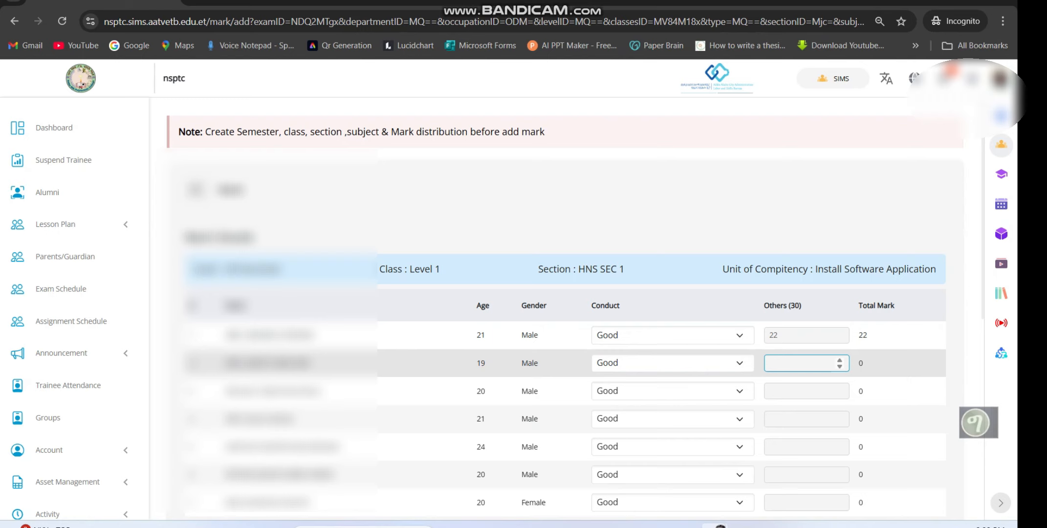
{"action": "type", "text": "20"}
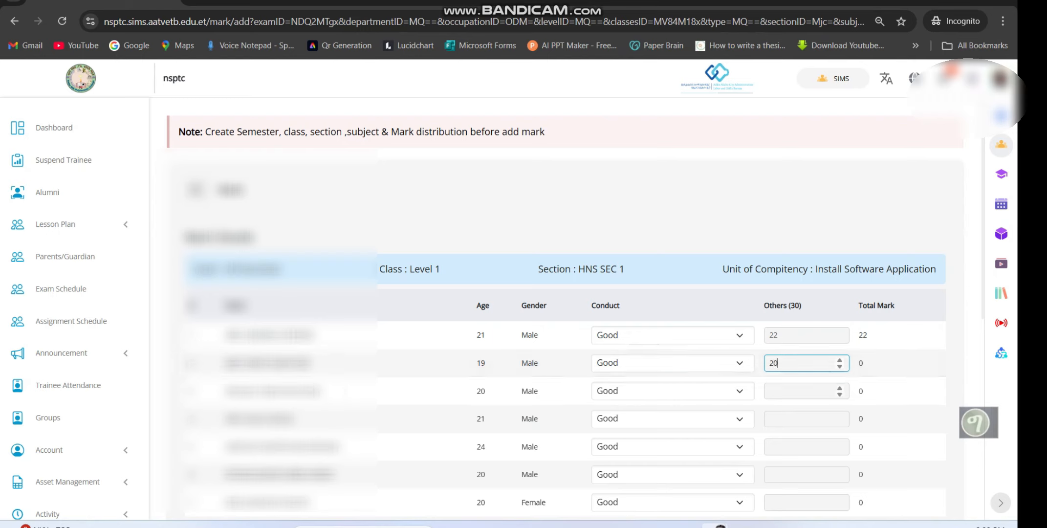
{"action": "left_click", "coordinate": [800, 391]}
{"action": "type", "text": "25"}
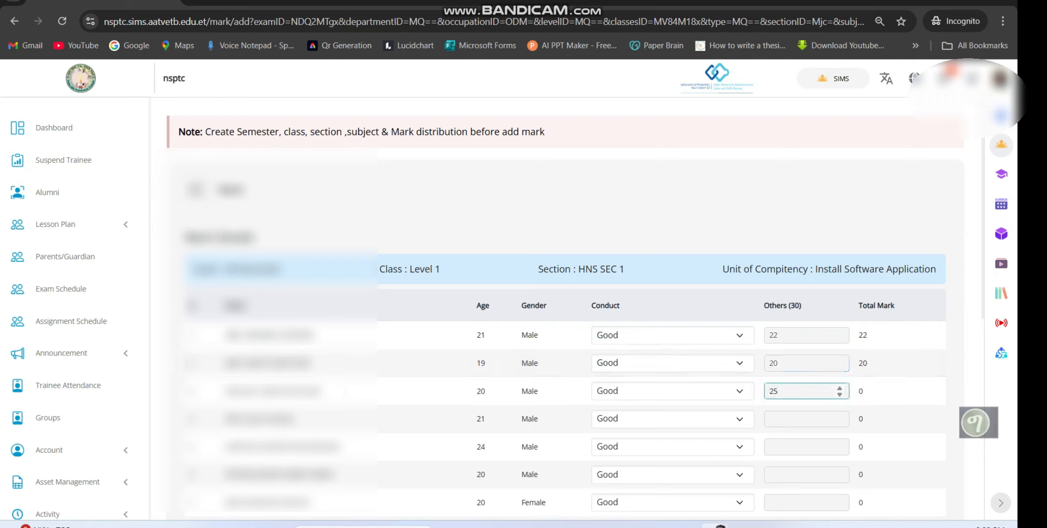
{"action": "scroll", "coordinate": [562, 322], "scroll_direction": "down", "scroll_amount": 7}
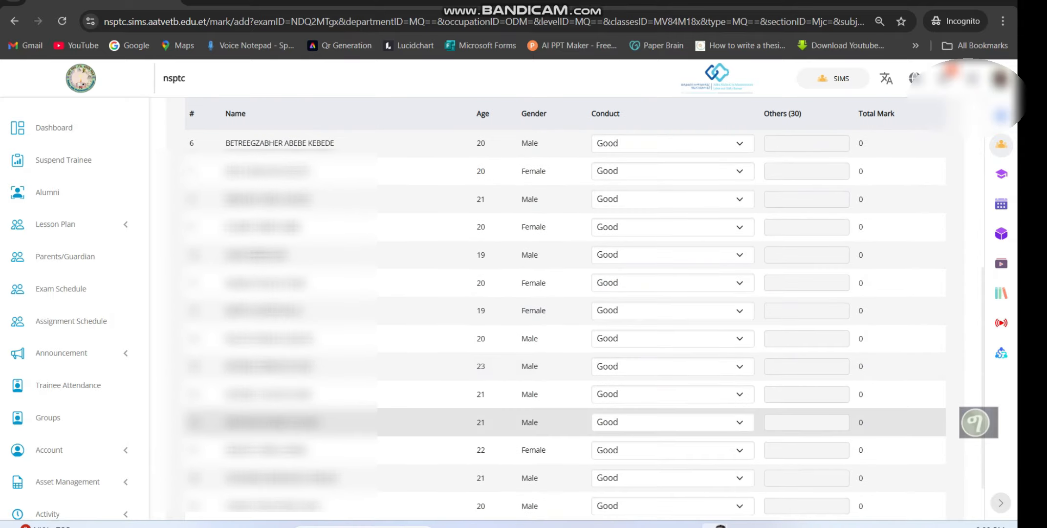
{"action": "scroll", "coordinate": [562, 322], "scroll_direction": "down", "scroll_amount": 2}
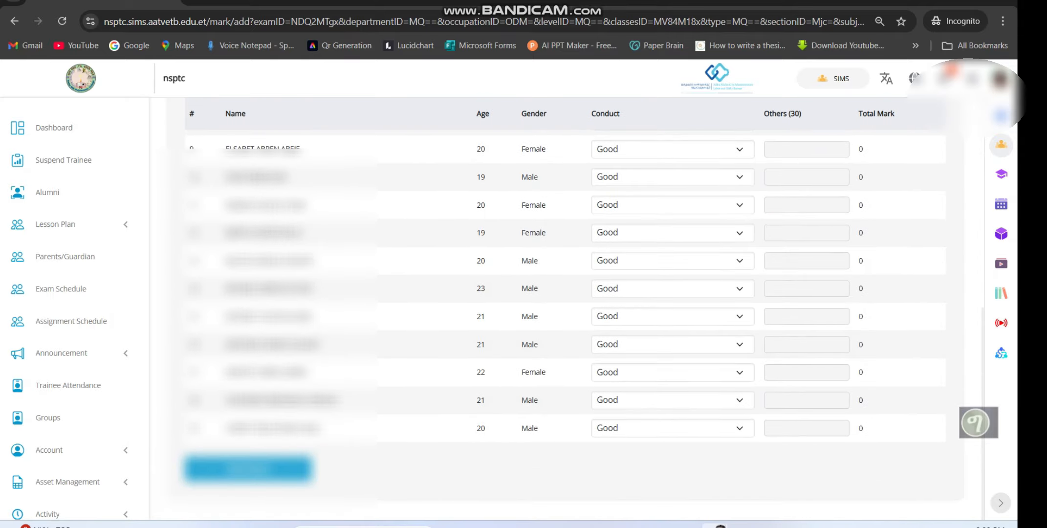
{"action": "left_click", "coordinate": [249, 469]}
- Try to enter a knowledge test mark of 40 for the fourth trainee and submit the marks again
{"action": "scroll", "coordinate": [337, 344], "scroll_direction": "up", "scroll_amount": 7}
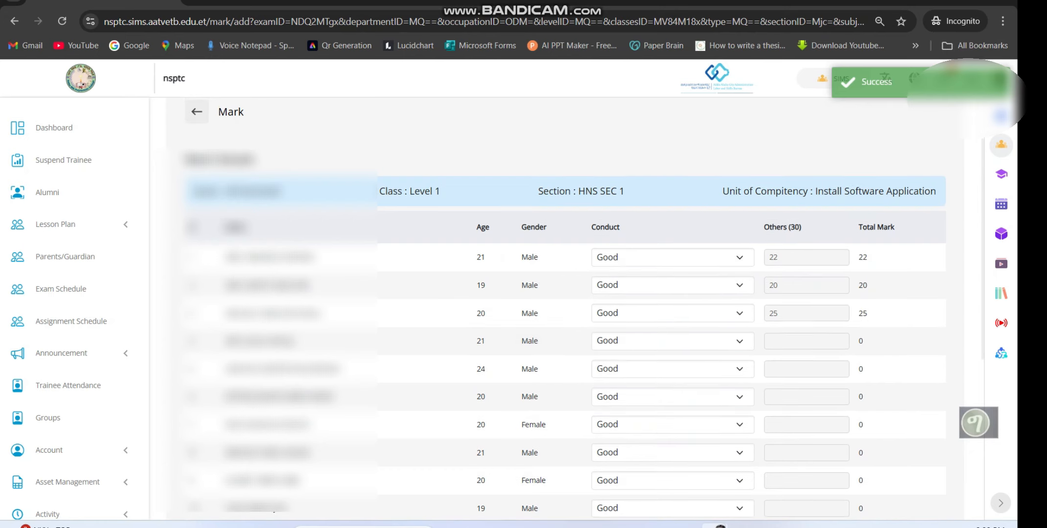
{"action": "left_click", "coordinate": [802, 341]}
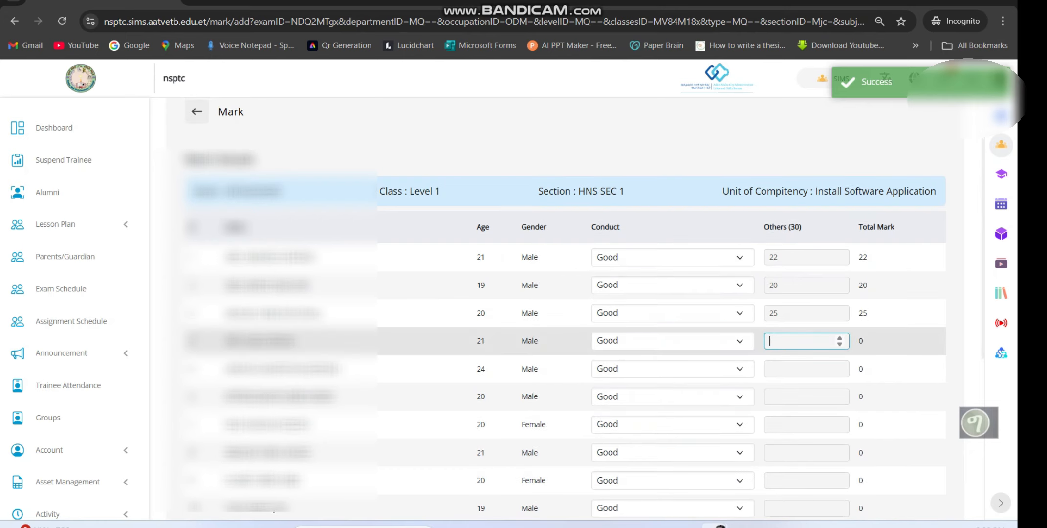
{"action": "type", "text": "40"}
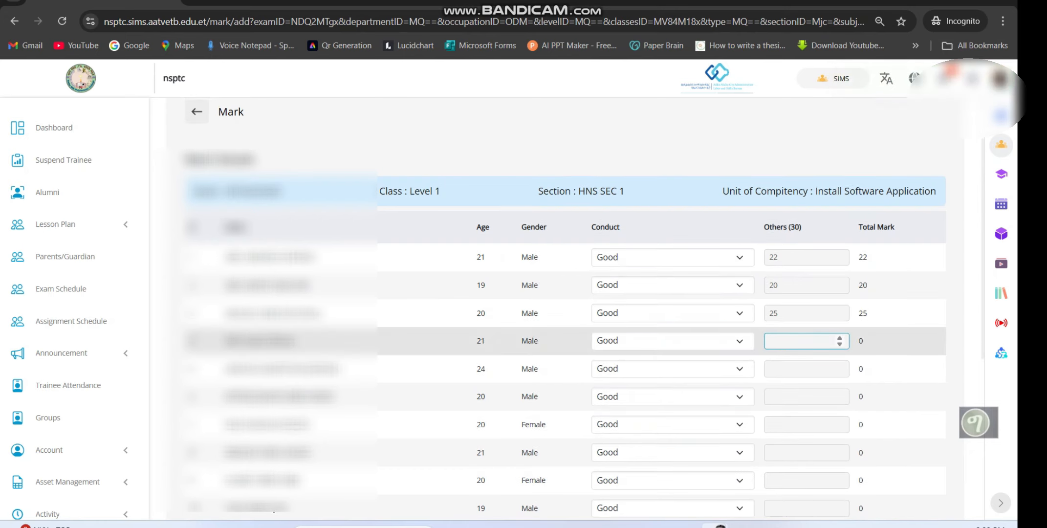
{"action": "type", "text": "40"}
{"action": "scroll", "coordinate": [563, 341], "scroll_direction": "down", "scroll_amount": 7}
{"action": "left_click", "coordinate": [248, 469]}
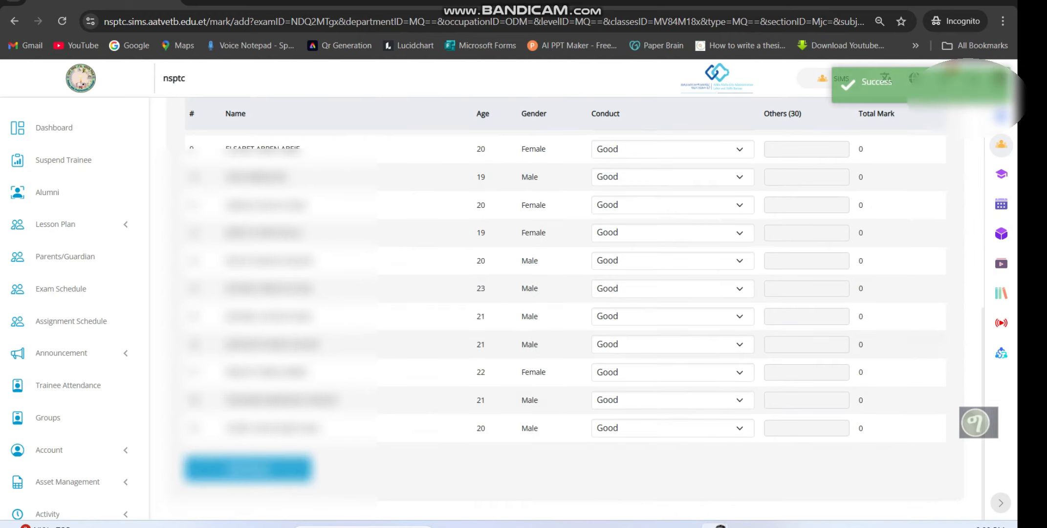
- Open mark entry for Install Software Application in the Practical Test Progress Chart
{"action": "scroll", "coordinate": [74, 342], "scroll_direction": "down", "scroll_amount": 6}
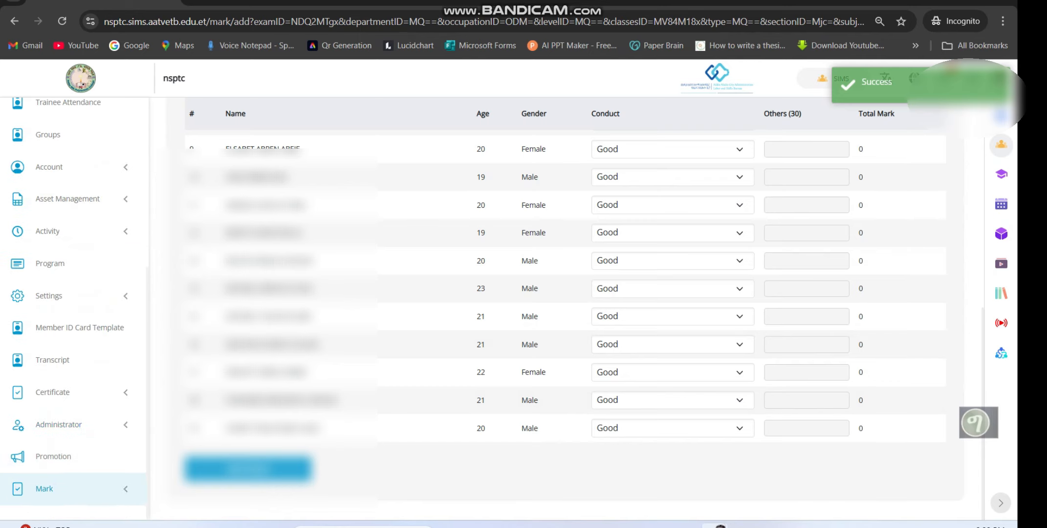
{"action": "left_click", "coordinate": [73, 488]}
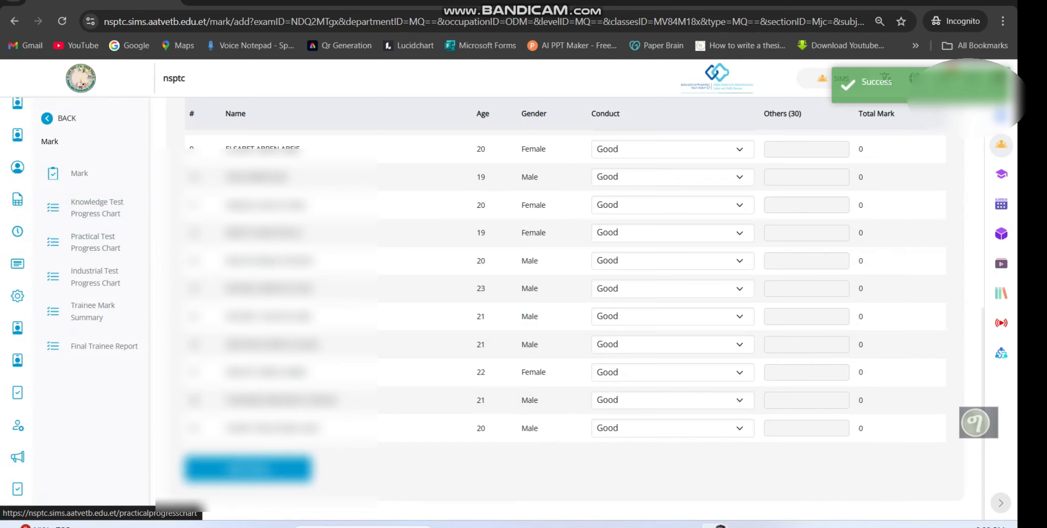
{"action": "left_click", "coordinate": [98, 242]}
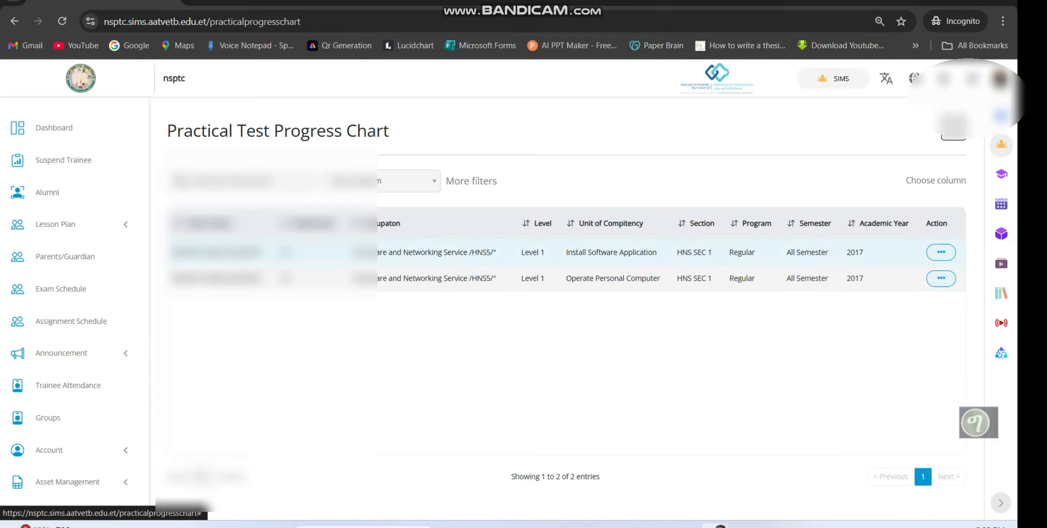
{"action": "left_click", "coordinate": [942, 252]}
{"action": "left_click", "coordinate": [786, 293]}
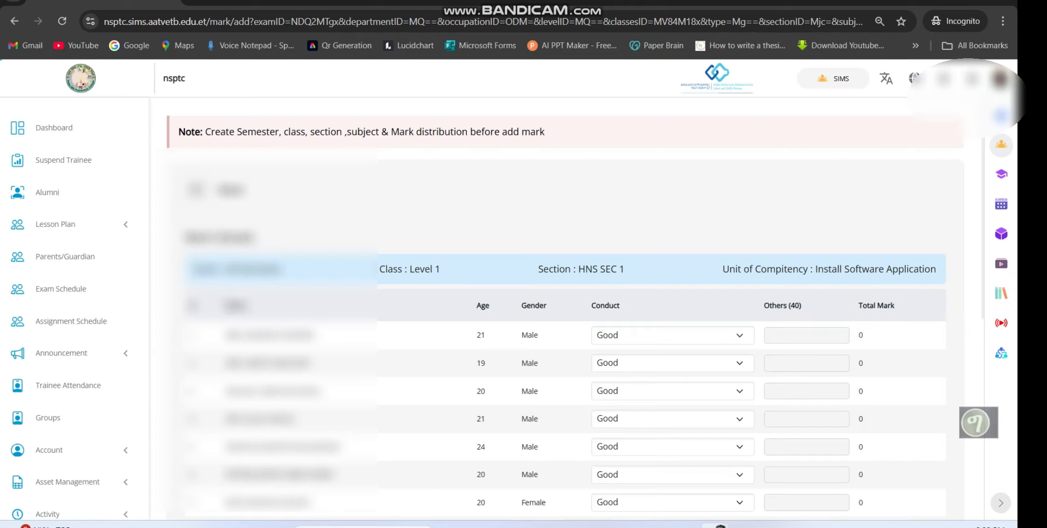
- Enter practical test marks of 32, 23 and 33 for the first three trainees and save them
{"action": "left_click", "coordinate": [802, 335]}
{"action": "type", "text": "32"}
{"action": "key", "text": "BackSpace"}
{"action": "type", "text": "1"}
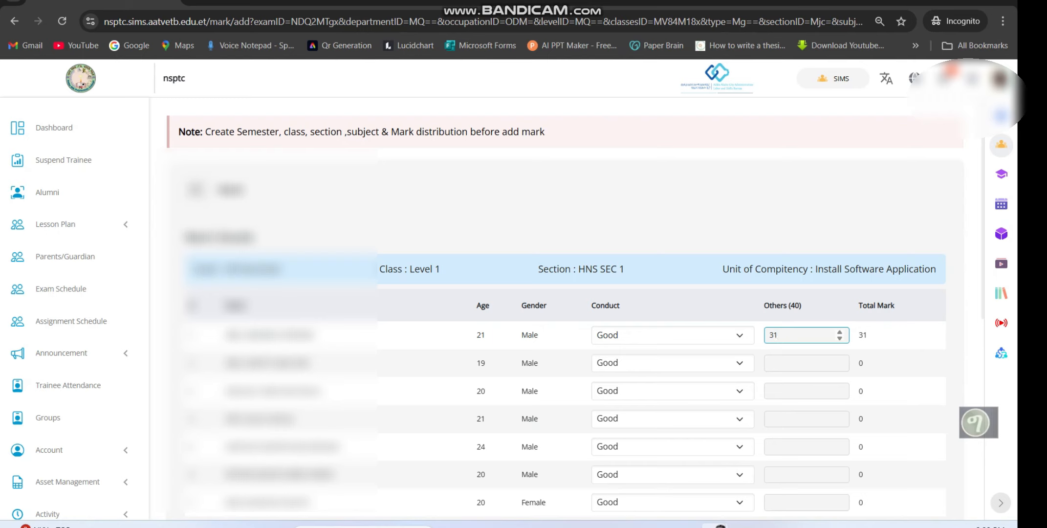
{"action": "key", "text": "BackSpace"}
{"action": "type", "text": "2"}
{"action": "left_click", "coordinate": [802, 364]}
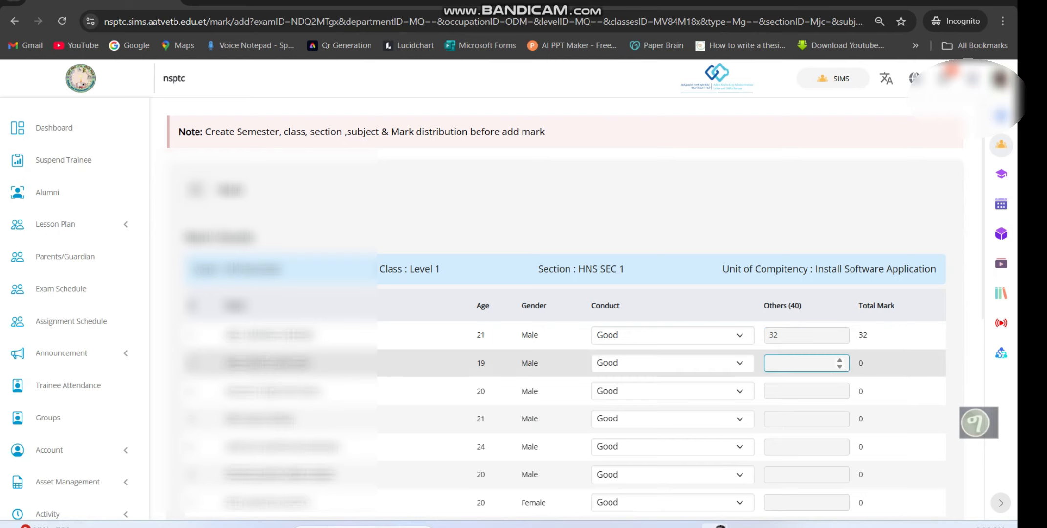
{"action": "type", "text": "23"}
{"action": "left_click", "coordinate": [802, 391]}
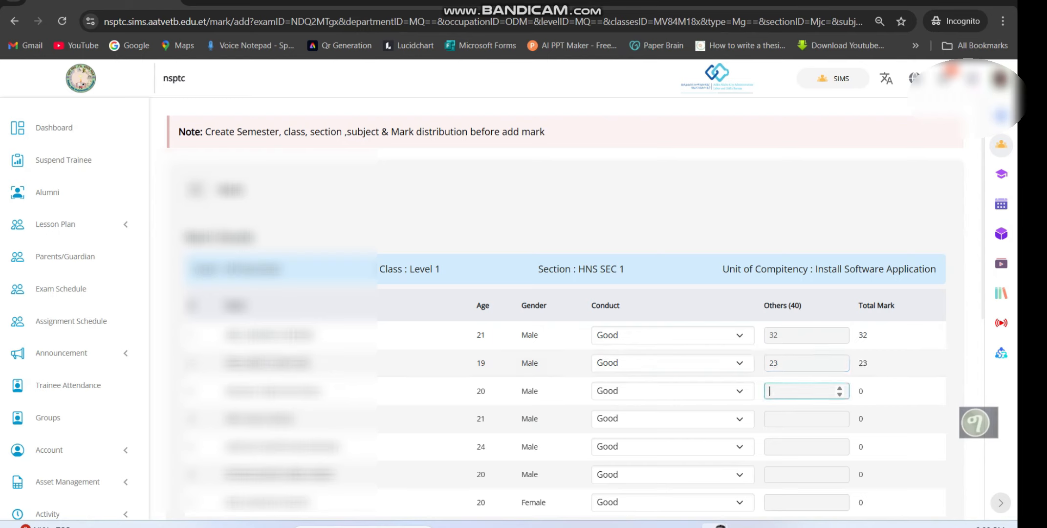
{"action": "type", "text": "33"}
{"action": "scroll", "coordinate": [565, 308], "scroll_direction": "down", "scroll_amount": 8}
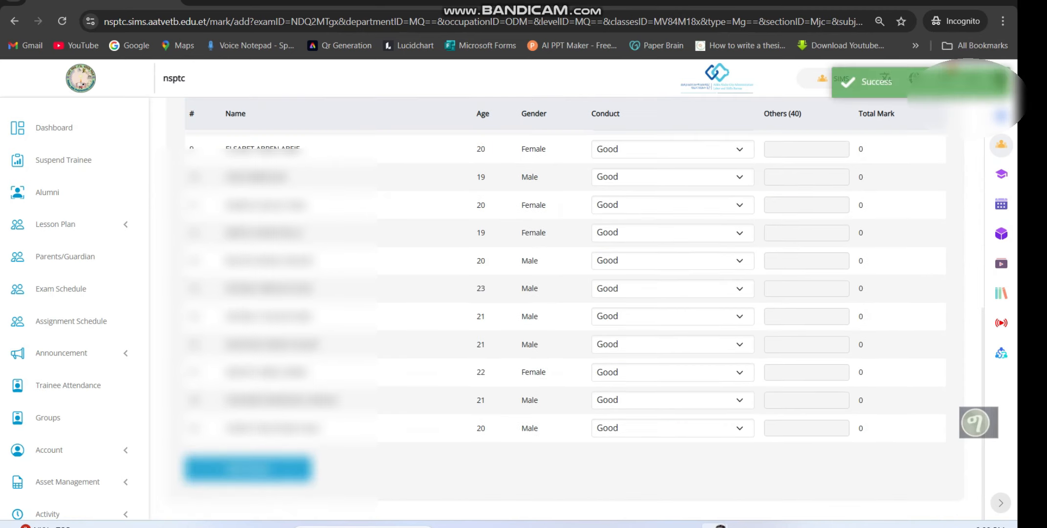
- Open mark entry for Install Software Application in the Industrial Test Progress Chart
{"action": "scroll", "coordinate": [73, 484], "scroll_direction": "down", "scroll_amount": 5}
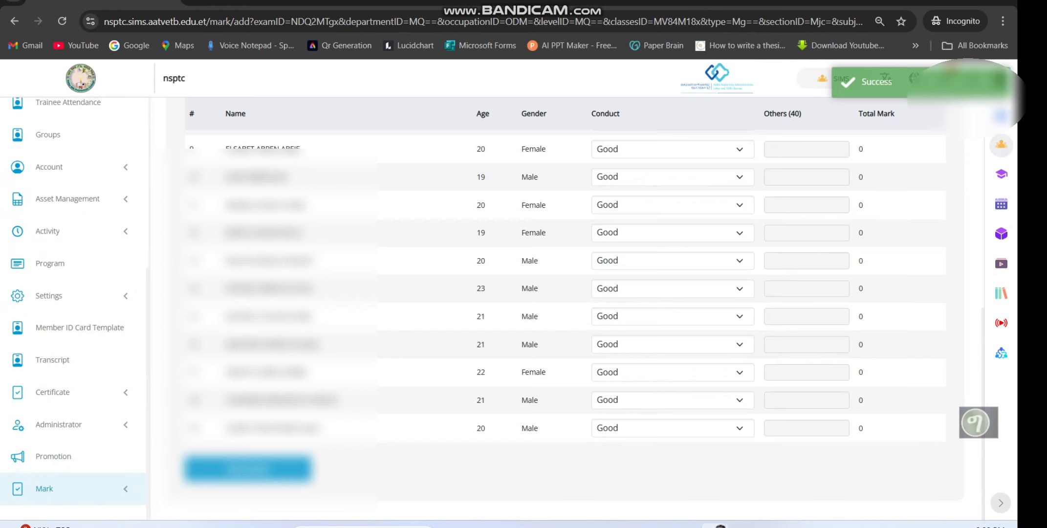
{"action": "left_click", "coordinate": [73, 489]}
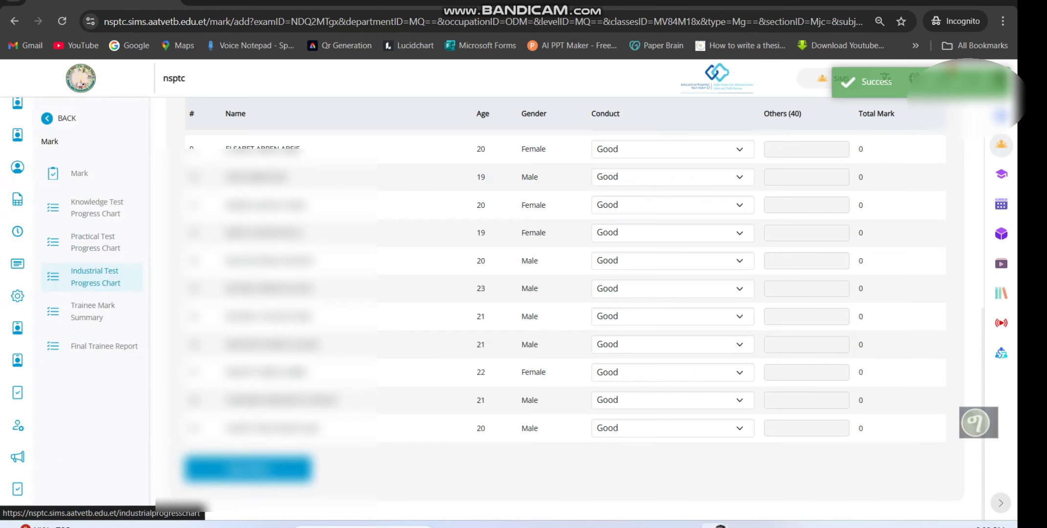
{"action": "left_click", "coordinate": [95, 276]}
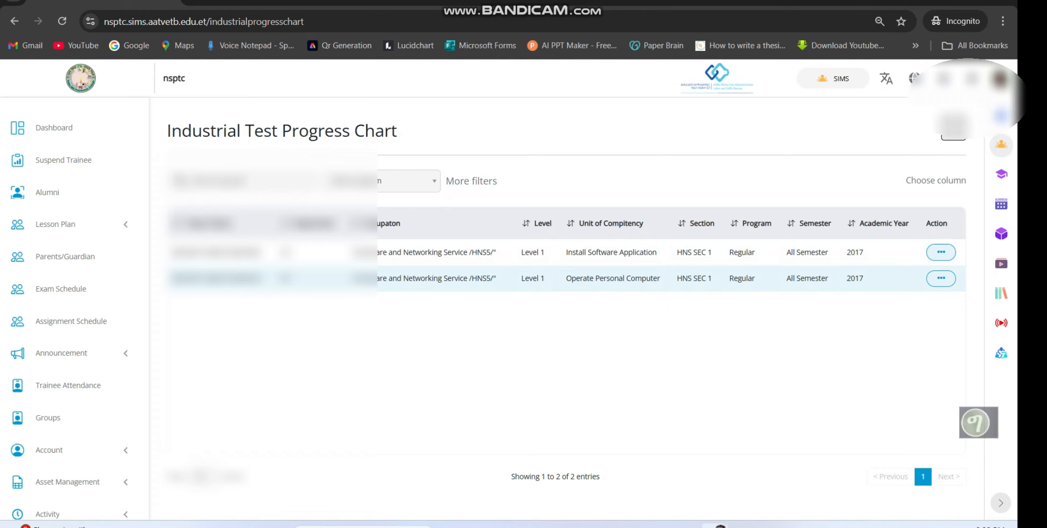
{"action": "left_click", "coordinate": [942, 252]}
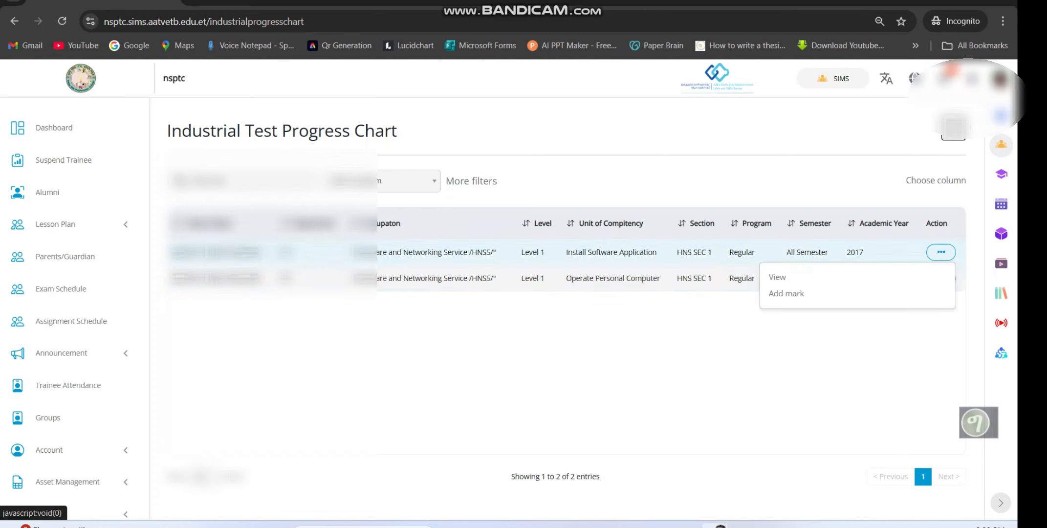
{"action": "left_click", "coordinate": [783, 293]}
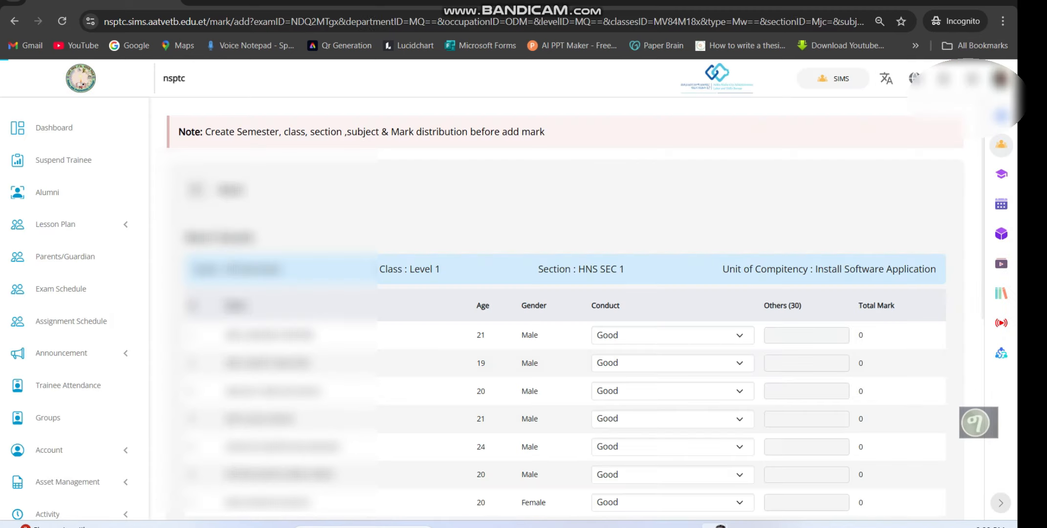
- Enter industrial test marks of 24, 26 and 30 for the first three trainees and save them
{"action": "left_click", "coordinate": [802, 336]}
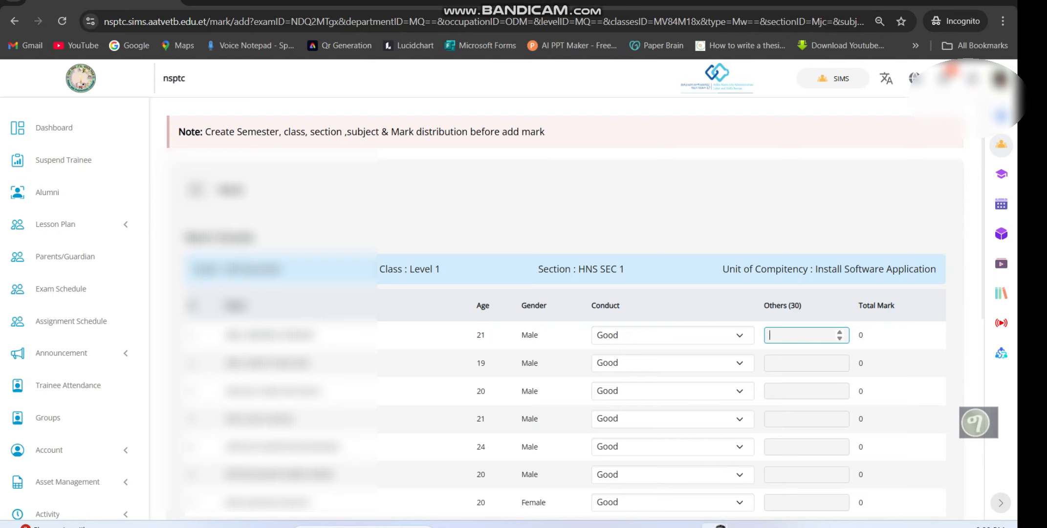
{"action": "type", "text": "24"}
{"action": "left_click", "coordinate": [797, 363]}
{"action": "type", "text": "26"}
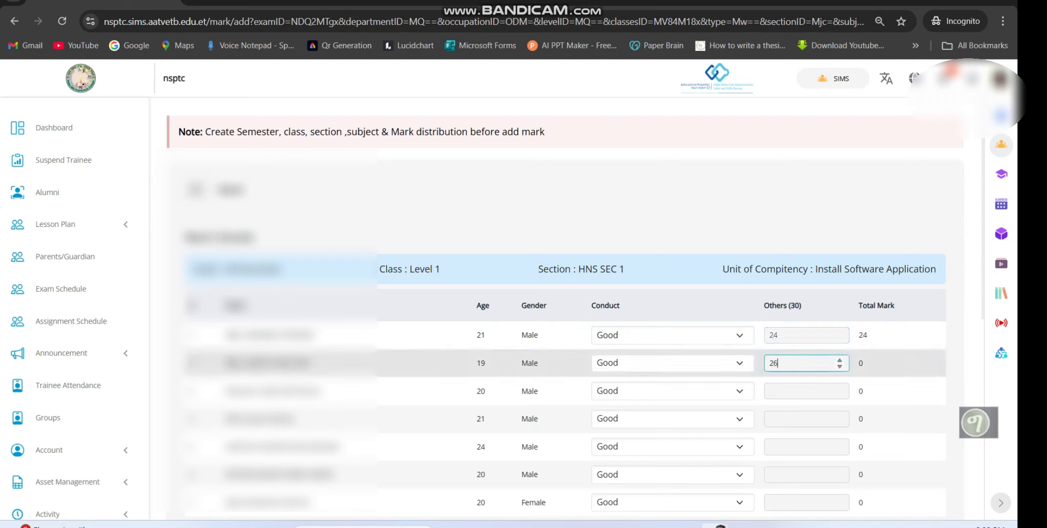
{"action": "left_click", "coordinate": [797, 392]}
{"action": "type", "text": "30"}
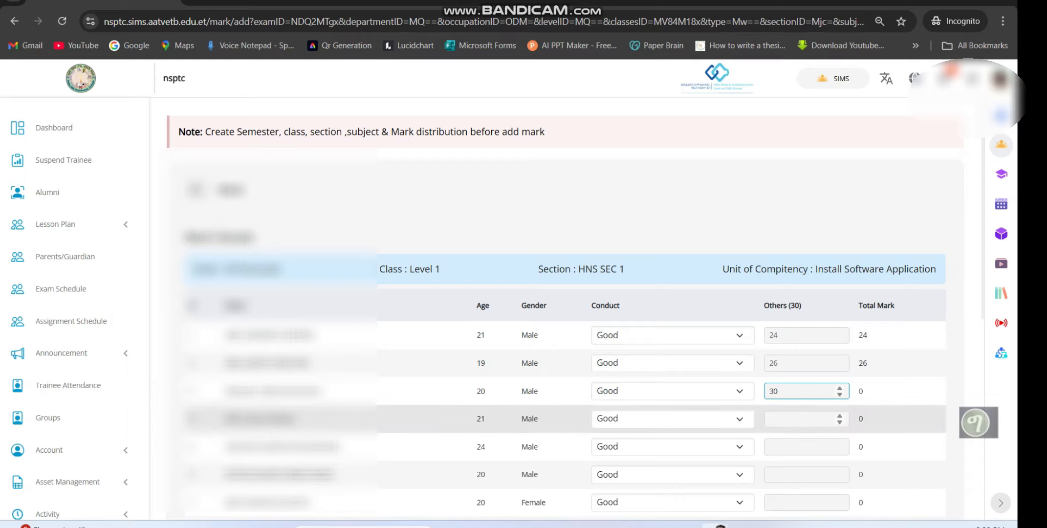
{"action": "scroll", "coordinate": [582, 308], "scroll_direction": "down", "scroll_amount": 10}
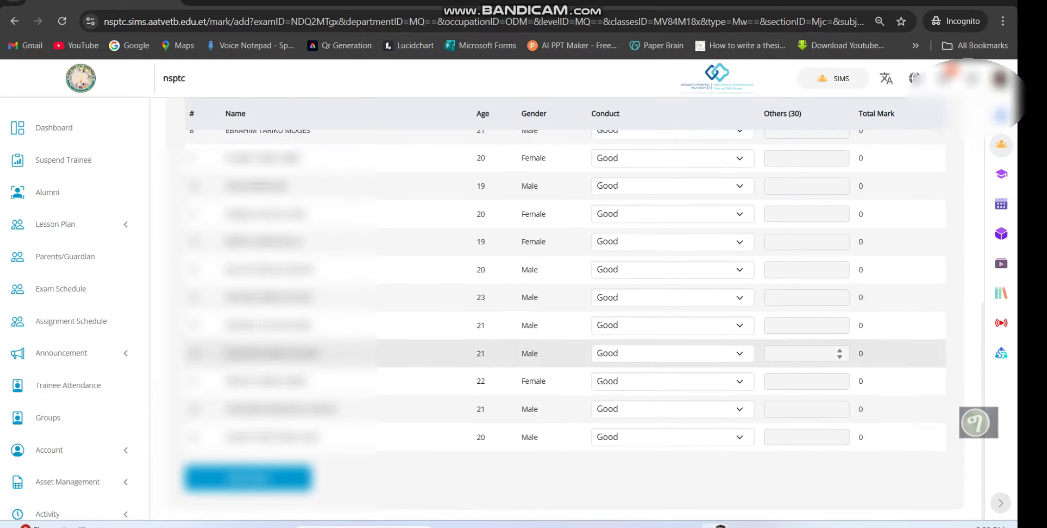
{"action": "scroll", "coordinate": [562, 317], "scroll_direction": "up", "scroll_amount": 10}
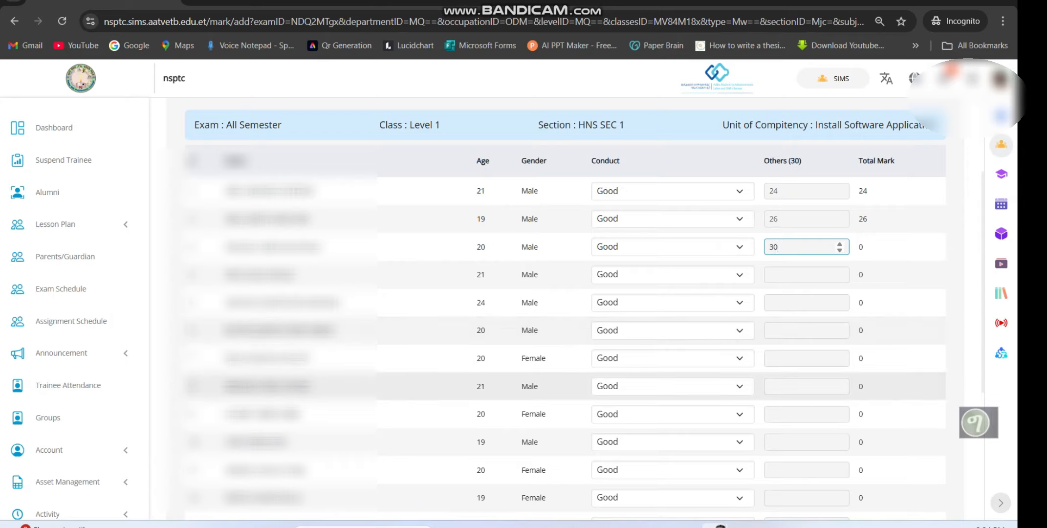
{"action": "scroll", "coordinate": [581, 308], "scroll_direction": "down", "scroll_amount": 10}
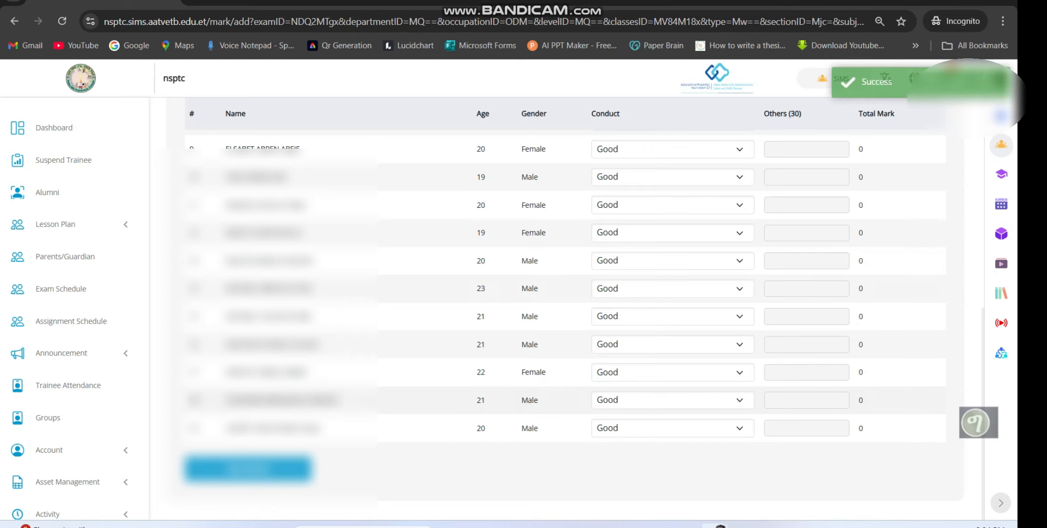
- Open the Final Trainee Report for the unit of competency Install Software Application
{"action": "scroll", "coordinate": [73, 391], "scroll_direction": "down", "scroll_amount": 6}
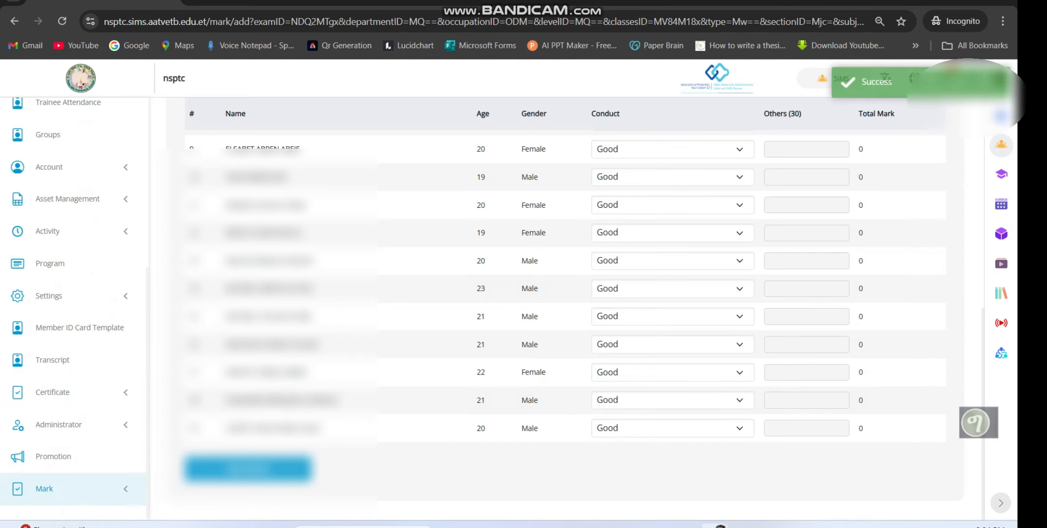
{"action": "left_click", "coordinate": [44, 489]}
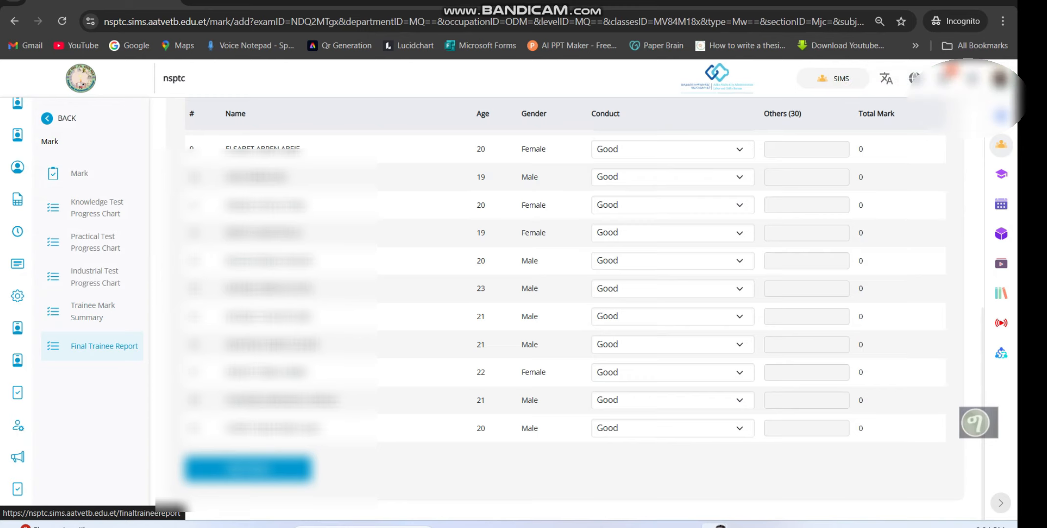
{"action": "left_click", "coordinate": [98, 346]}
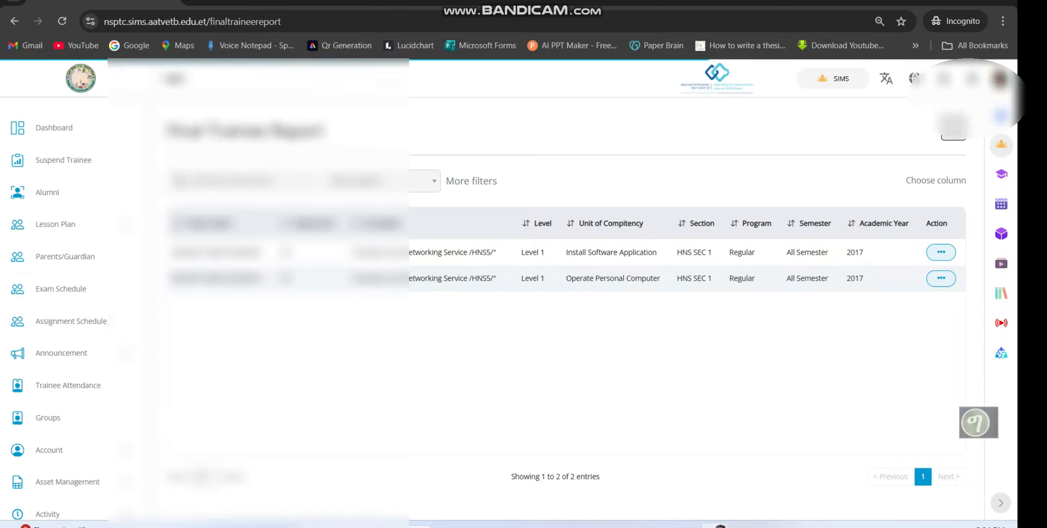
{"action": "left_click", "coordinate": [941, 252]}
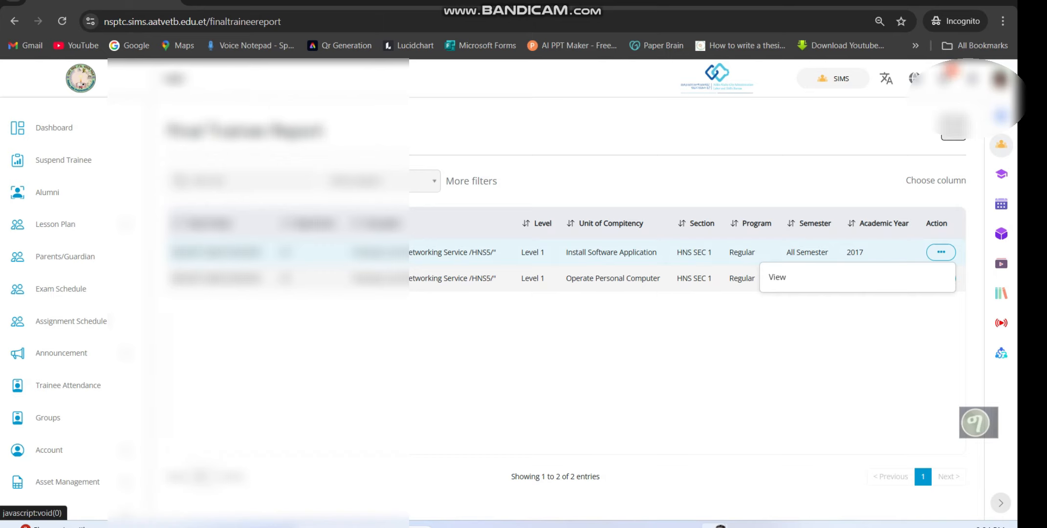
{"action": "left_click", "coordinate": [777, 277]}
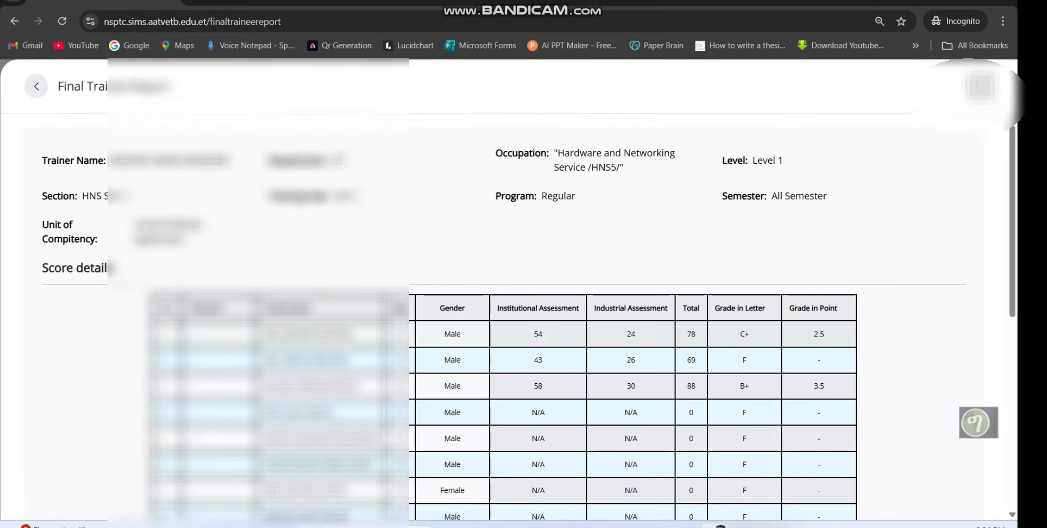
- Review the trainees' assessment scores, totals and grades down to the signature fields, and return to the report list
{"action": "scroll", "coordinate": [528, 318], "scroll_direction": "down", "scroll_amount": 3}
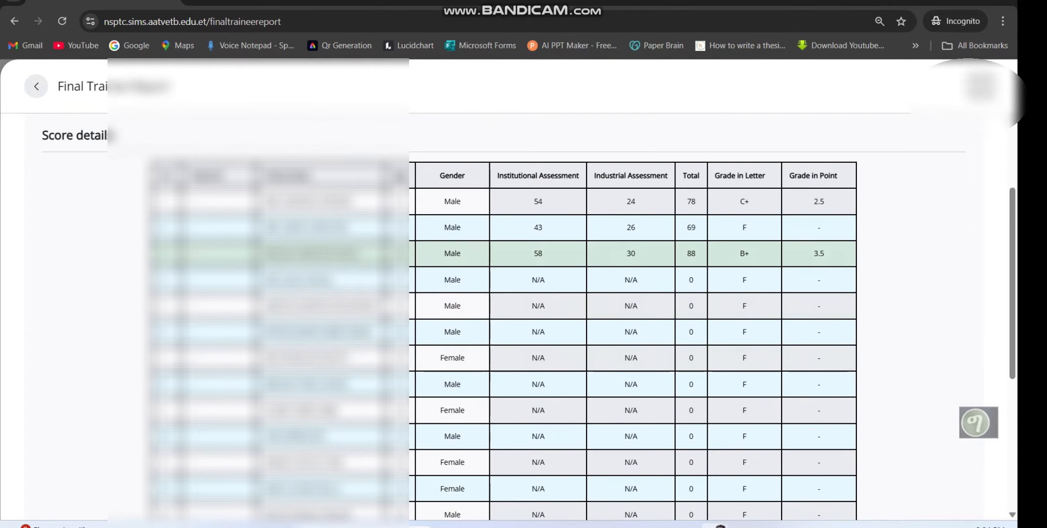
{"action": "scroll", "coordinate": [538, 318], "scroll_direction": "down", "scroll_amount": 5}
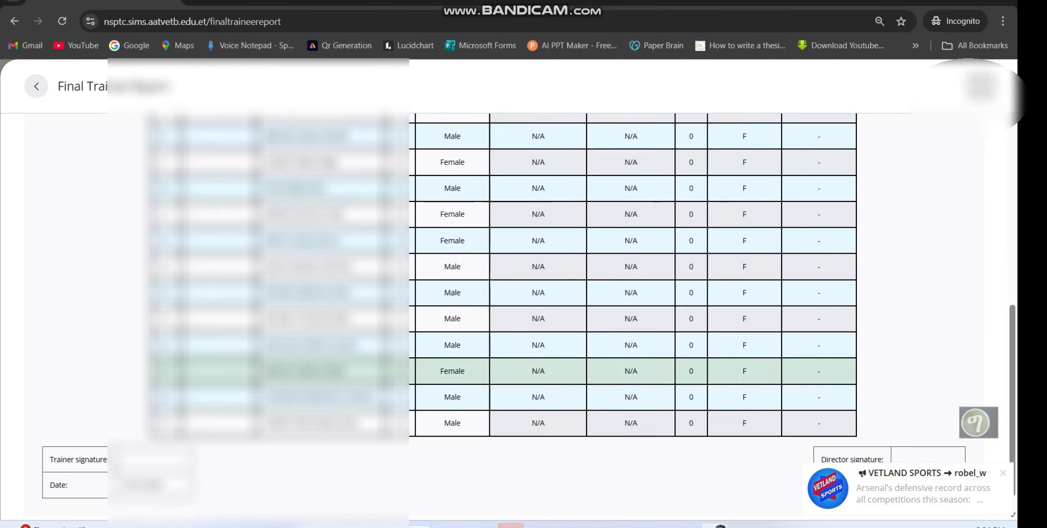
{"action": "scroll", "coordinate": [538, 318], "scroll_direction": "up", "scroll_amount": 10}
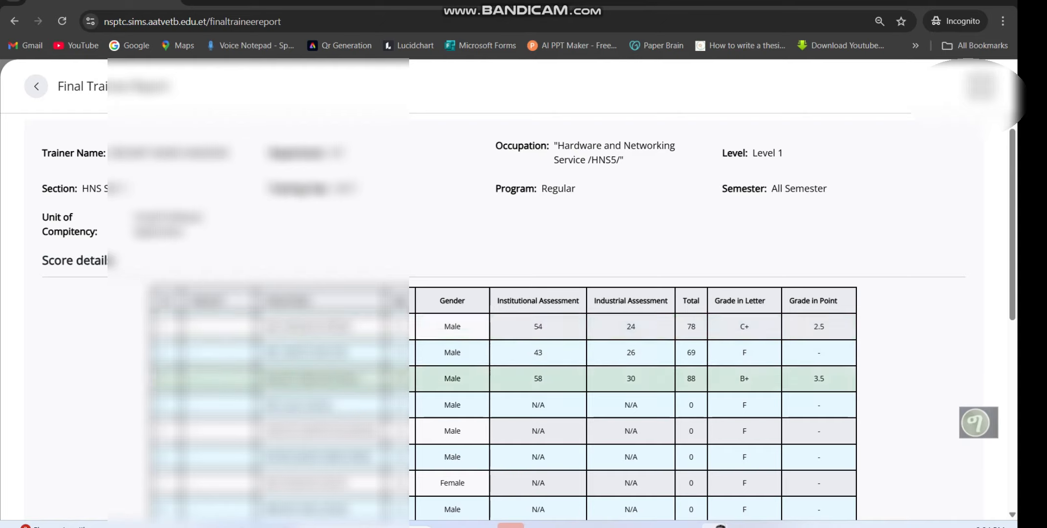
{"action": "scroll", "coordinate": [538, 342], "scroll_direction": "down", "scroll_amount": 5}
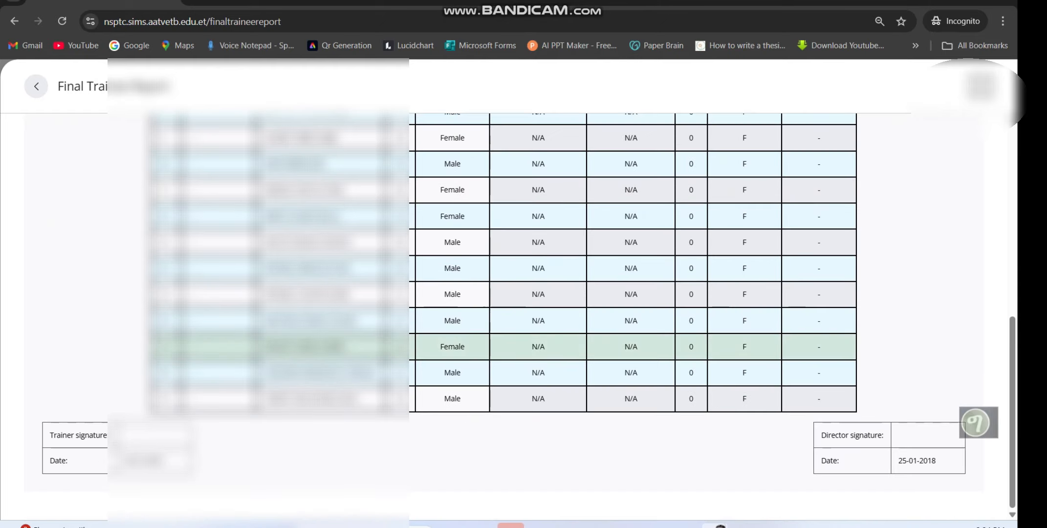
{"action": "scroll", "coordinate": [538, 318], "scroll_direction": "up", "scroll_amount": 5}
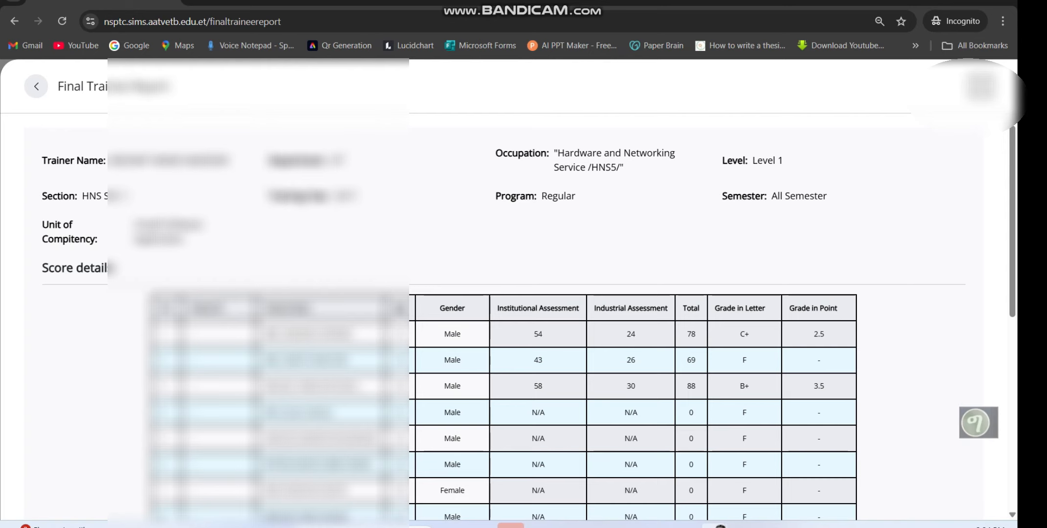
{"action": "left_click", "coordinate": [36, 87]}
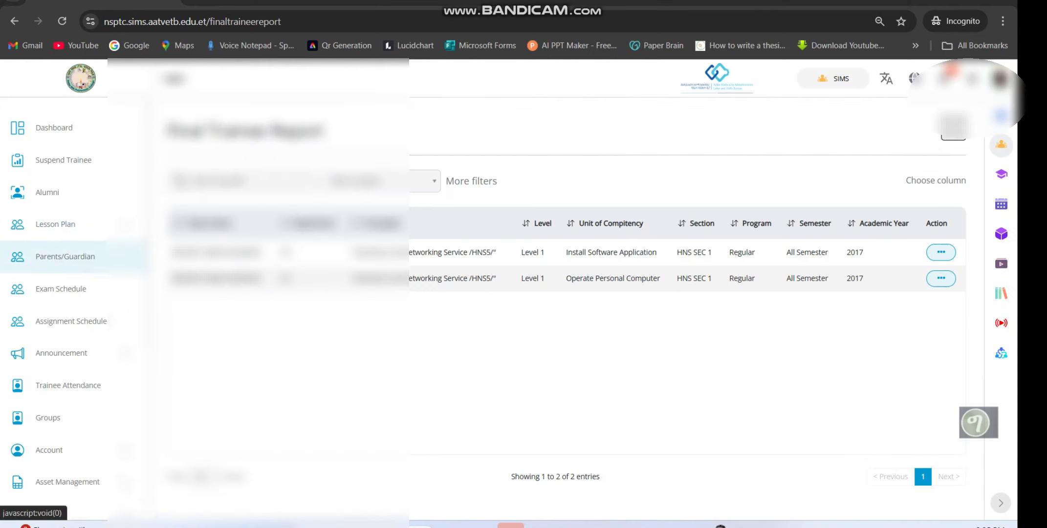
{"action": "scroll", "coordinate": [64, 205], "scroll_direction": "down", "scroll_amount": 5}
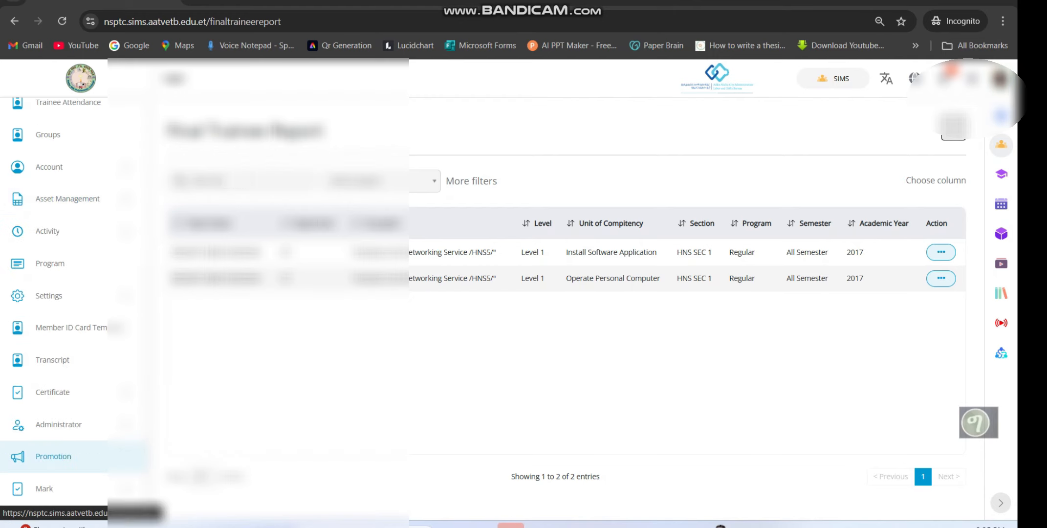
{"action": "scroll", "coordinate": [59, 455], "scroll_direction": "up", "scroll_amount": 5}
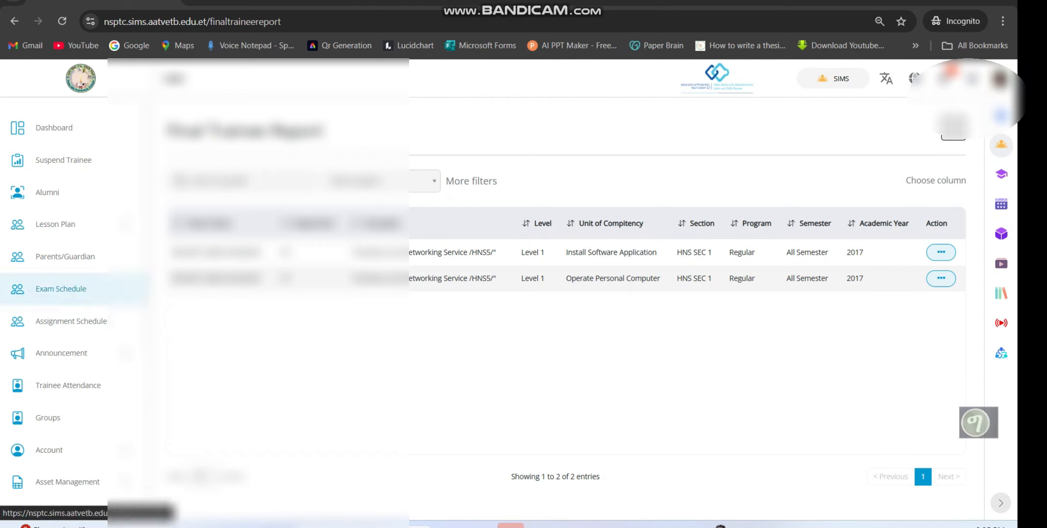
{"action": "scroll", "coordinate": [73, 289], "scroll_direction": "down", "scroll_amount": 6}
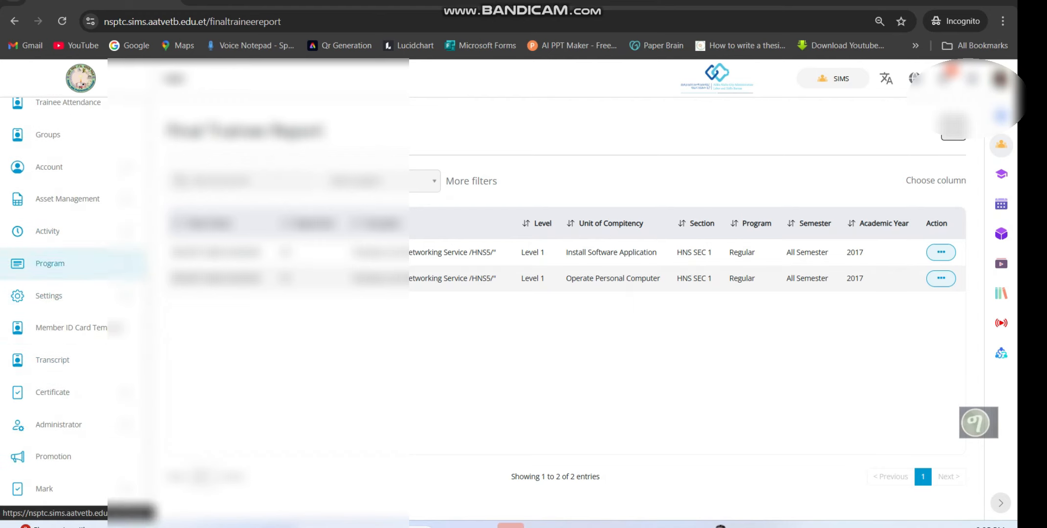
{"action": "scroll", "coordinate": [74, 202], "scroll_direction": "up", "scroll_amount": 3}
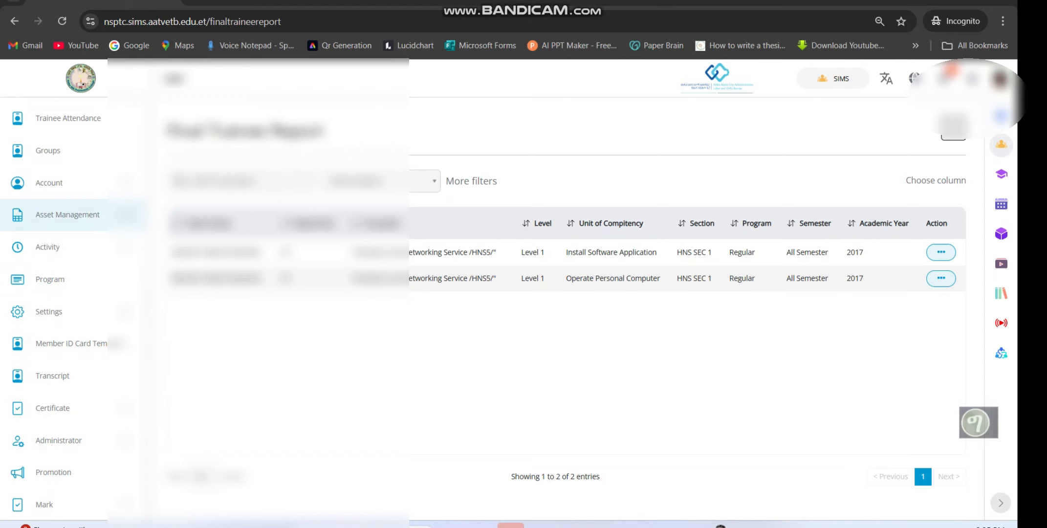